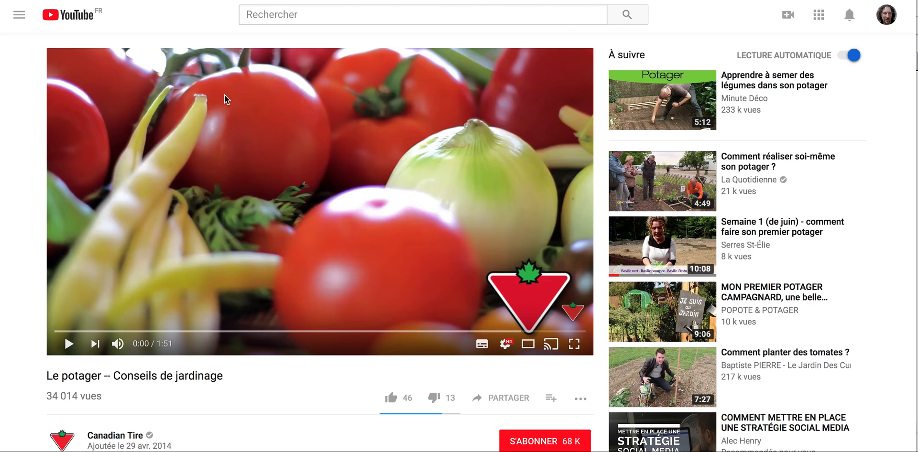
Step: Inspect the video page's network activity and turn on the video's subtitles to capture their request
{"action": "right_click", "coordinate": [29, 119]}
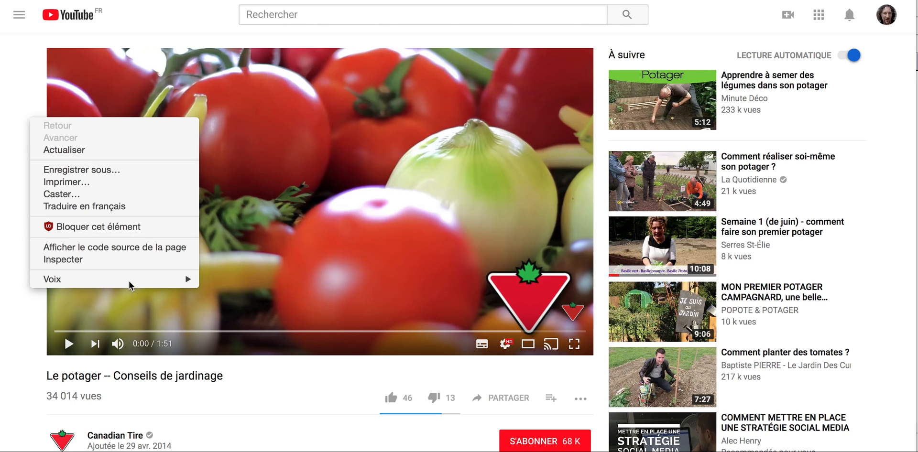
{"action": "left_click", "coordinate": [119, 260]}
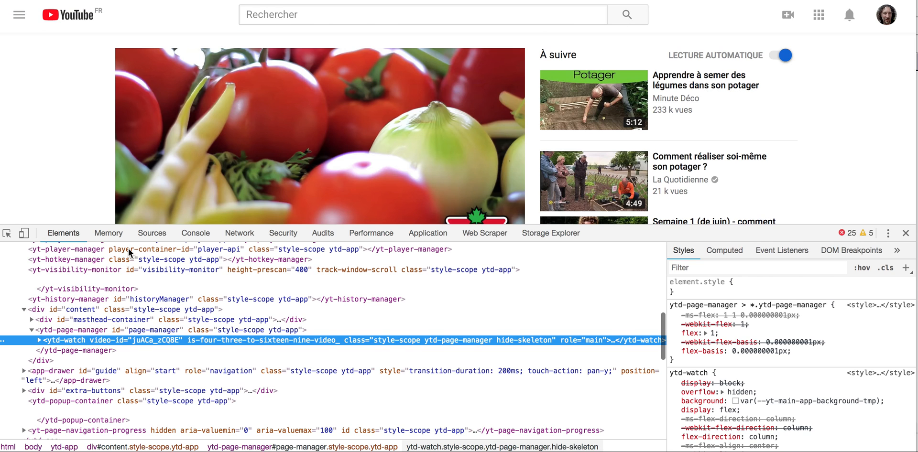
{"action": "left_click", "coordinate": [240, 233]}
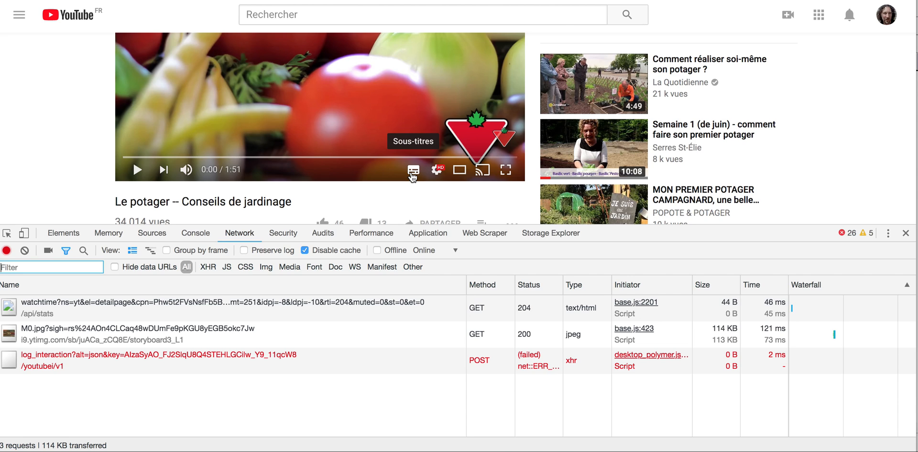
{"action": "left_click", "coordinate": [412, 173]}
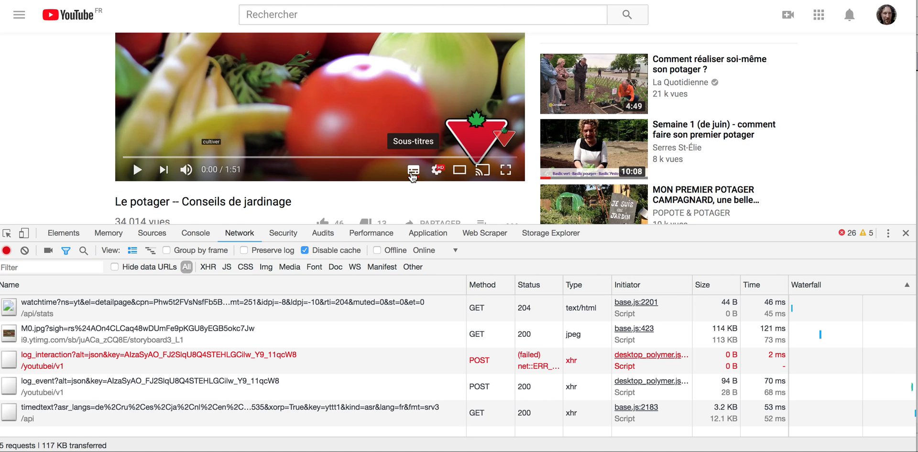
Step: Filter the network requests by "time" and show the response of the timedtext request
{"action": "left_click", "coordinate": [43, 266]}
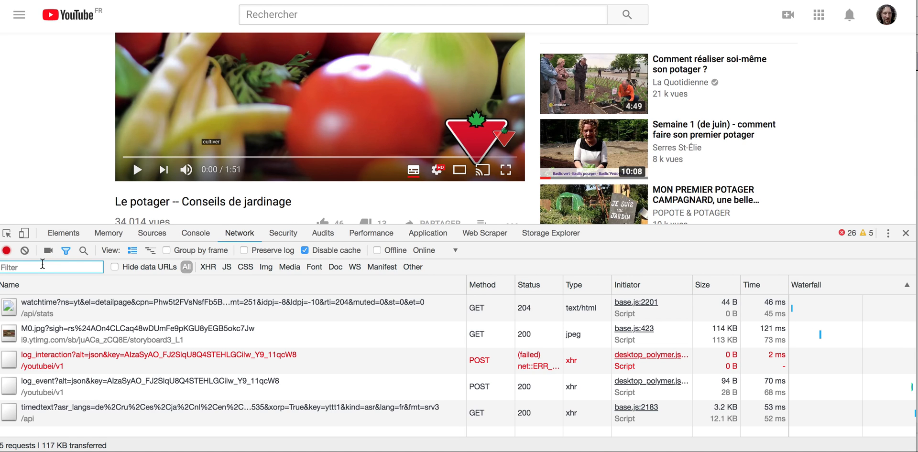
{"action": "type", "text": "time"}
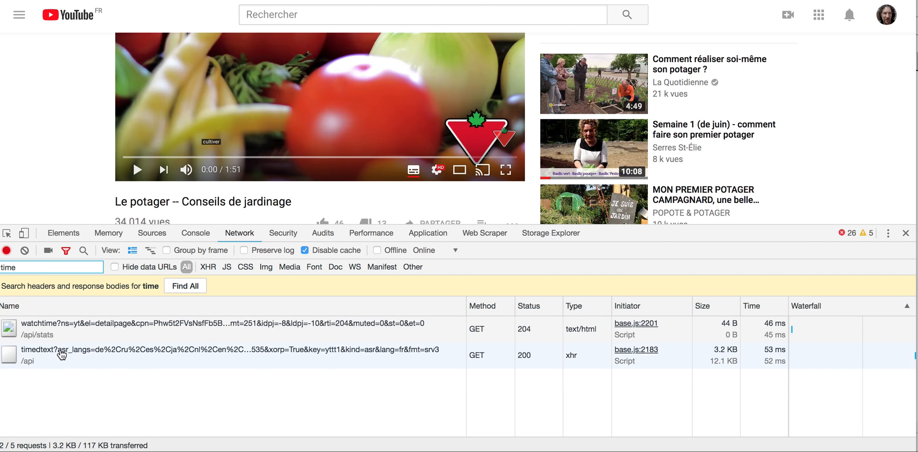
{"action": "left_click", "coordinate": [53, 355]}
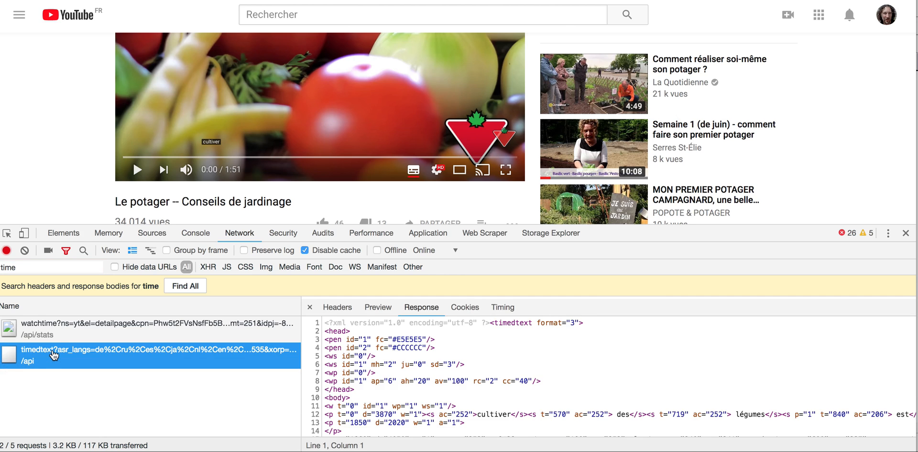
{"action": "left_click", "coordinate": [412, 308]}
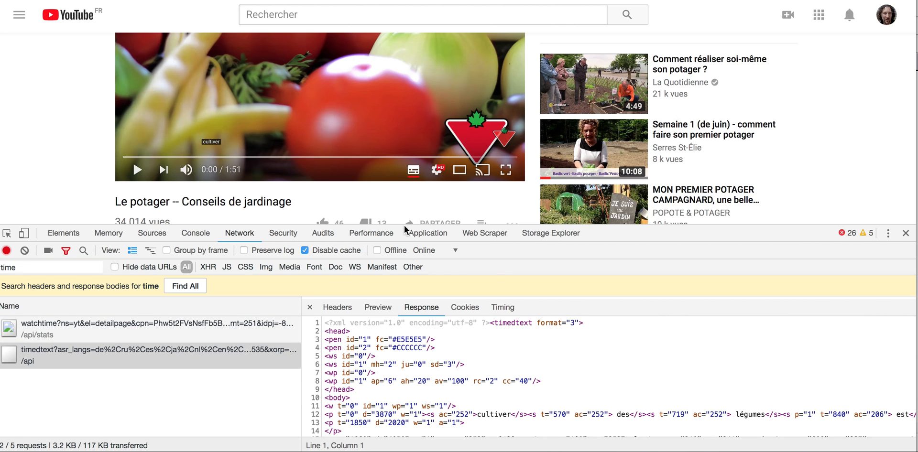
Step: Look through the subtitle XML response and copy its entire content
{"action": "scroll", "coordinate": [458, 368], "scroll_direction": "down", "scroll_amount": 18}
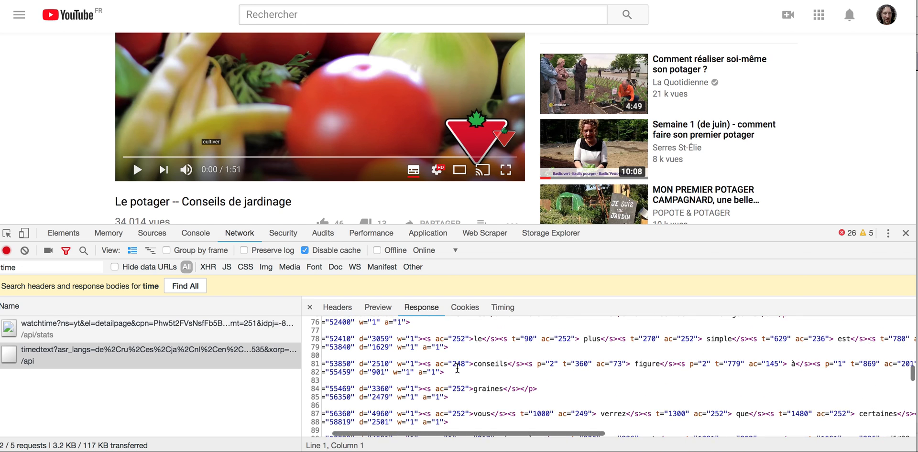
{"action": "scroll", "coordinate": [458, 368], "scroll_direction": "up", "scroll_amount": 18}
{"action": "left_click", "coordinate": [457, 368]}
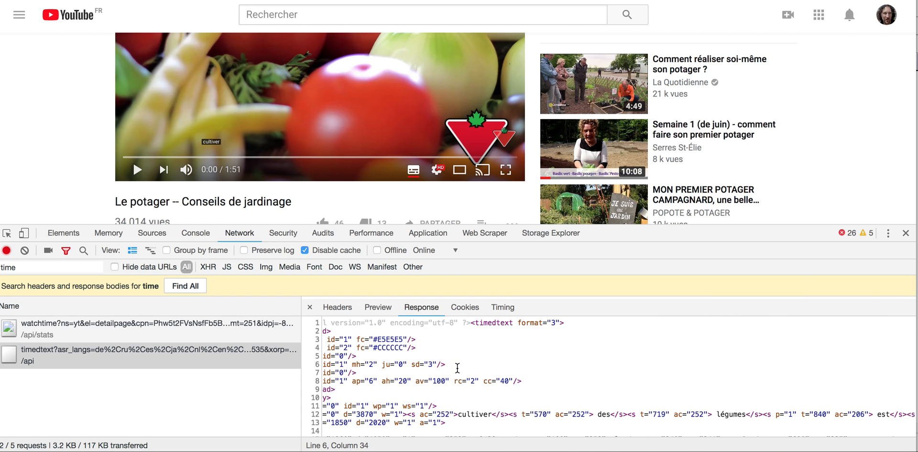
{"action": "key", "text": "super+a"}
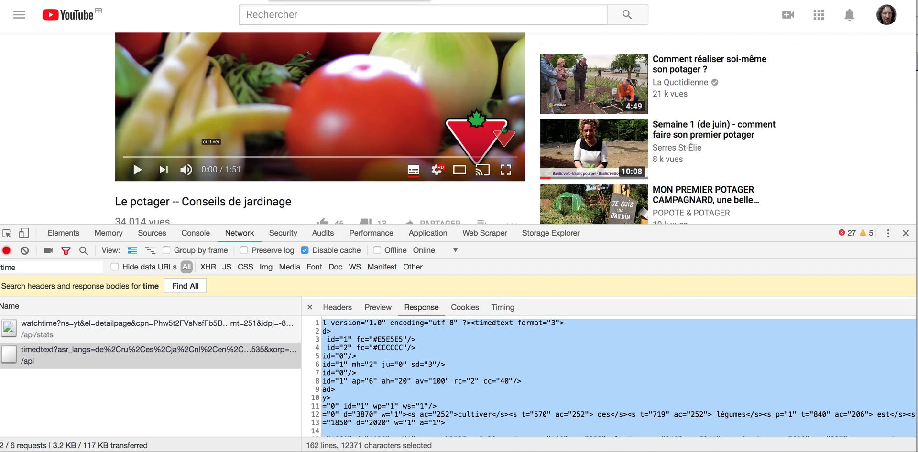
Step: Strip the tags from the copied subtitle XML with Zubrag.com's Strip HTML Tags tool
{"action": "left_click", "coordinate": [270, 0]}
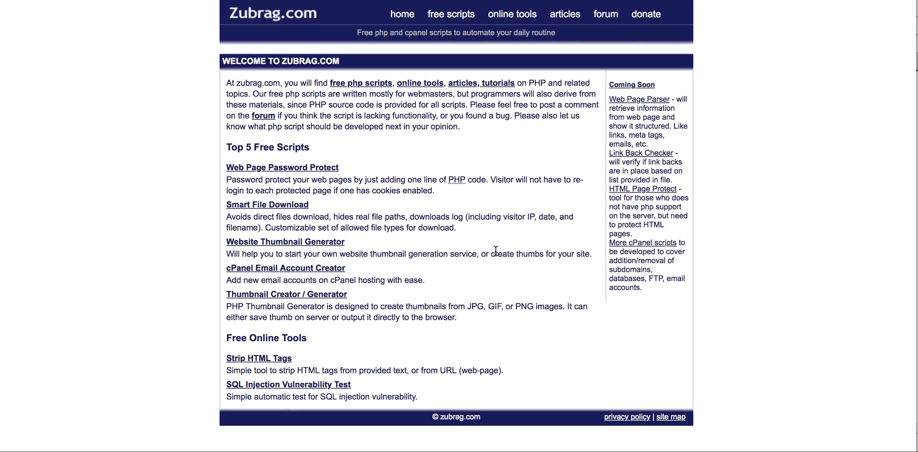
{"action": "left_click", "coordinate": [267, 362]}
{"action": "left_click", "coordinate": [279, 276]}
{"action": "key", "text": "ctrl+v"}
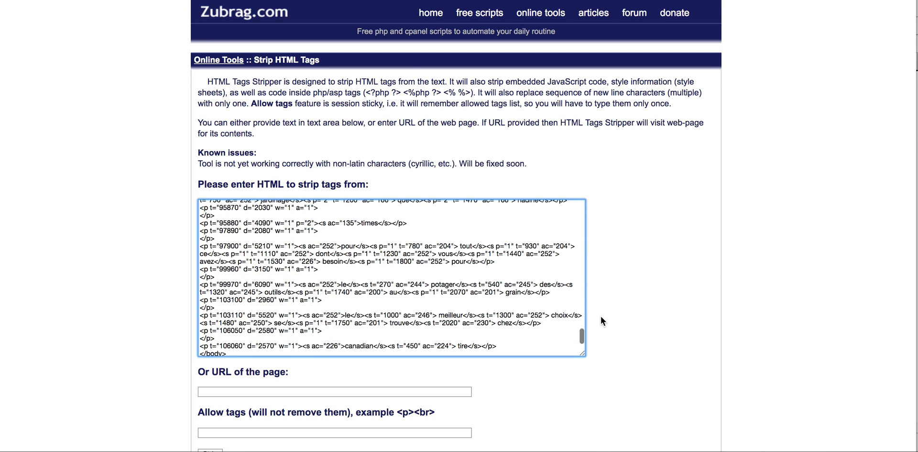
{"action": "scroll", "coordinate": [600, 316], "scroll_direction": "down", "scroll_amount": 4}
{"action": "left_click", "coordinate": [211, 294]}
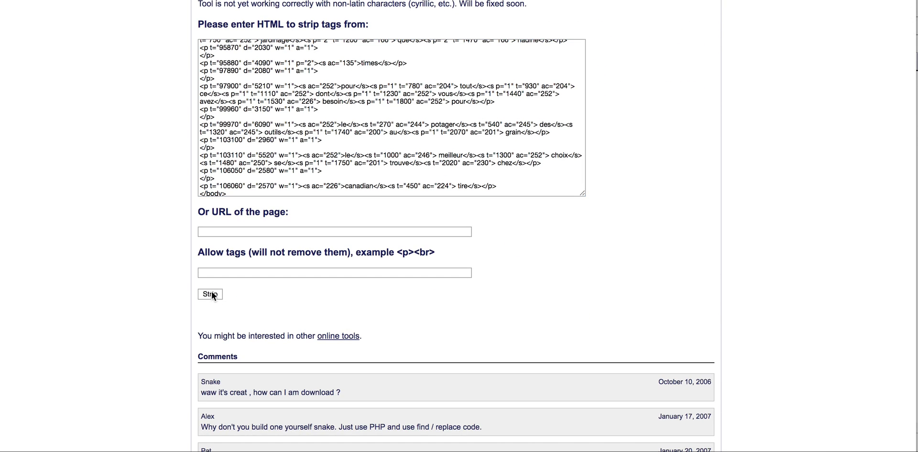
Step: Review the tag-free subtitle text in the result box and copy all of it
{"action": "scroll", "coordinate": [273, 258], "scroll_direction": "down", "scroll_amount": 2}
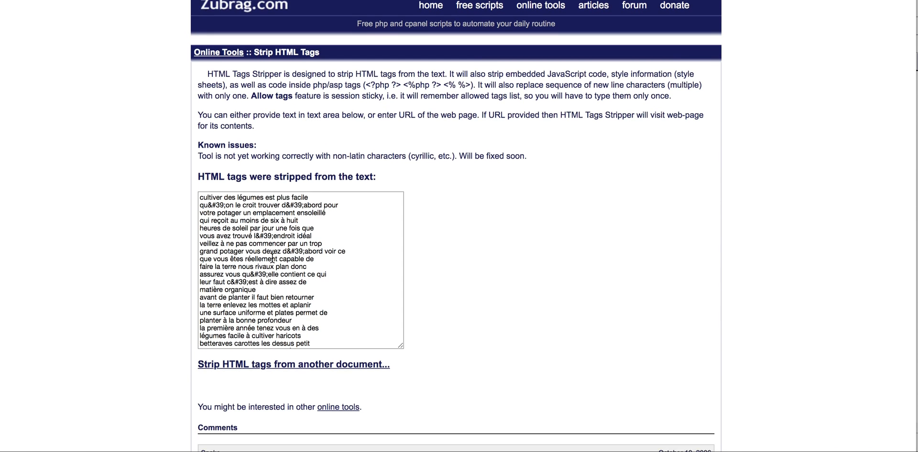
{"action": "left_click", "coordinate": [286, 205]}
{"action": "scroll", "coordinate": [285, 205], "scroll_direction": "down", "scroll_amount": 5}
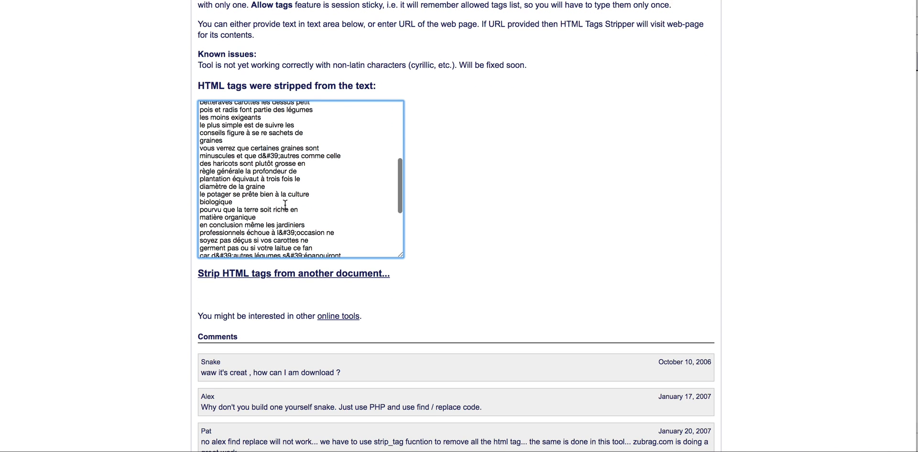
{"action": "scroll", "coordinate": [490, 207], "scroll_direction": "up", "scroll_amount": 2}
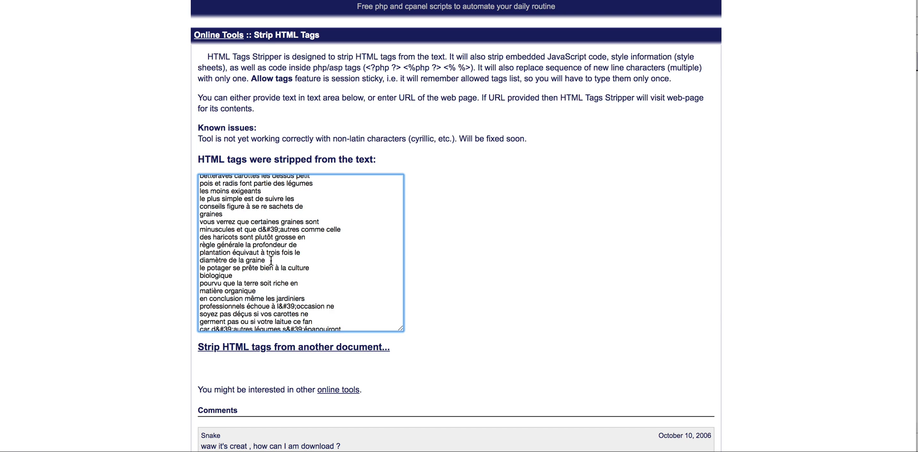
{"action": "scroll", "coordinate": [295, 251], "scroll_direction": "up", "scroll_amount": 4}
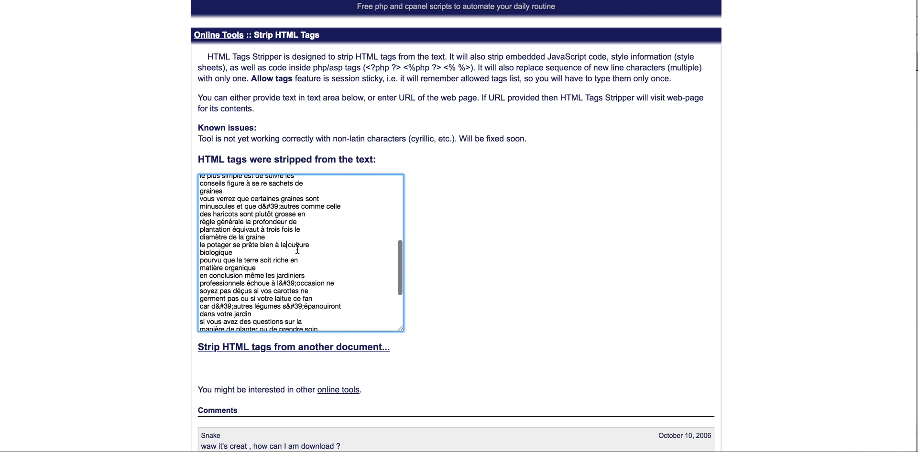
{"action": "scroll", "coordinate": [297, 249], "scroll_direction": "up", "scroll_amount": 2}
{"action": "key", "text": "ctrl+a"}
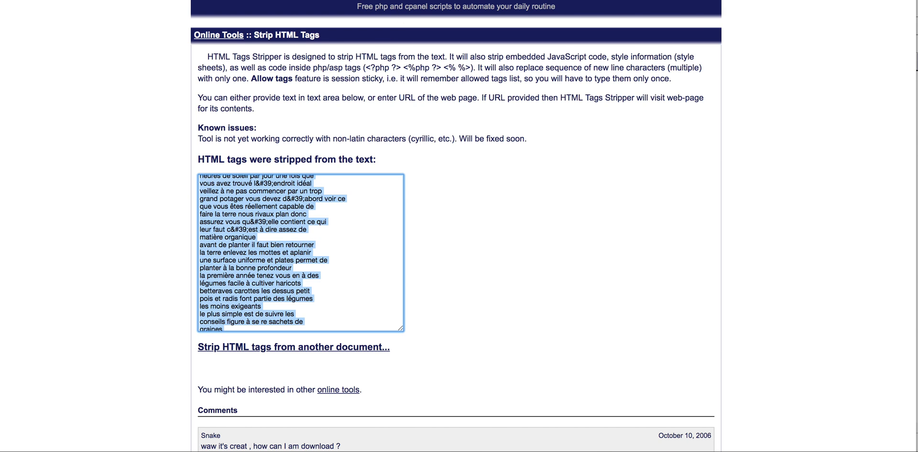
Step: Switch to the TextFixer site and open its Remove Line Breaks from Text tool
{"action": "key", "text": "ctrl+Tab"}
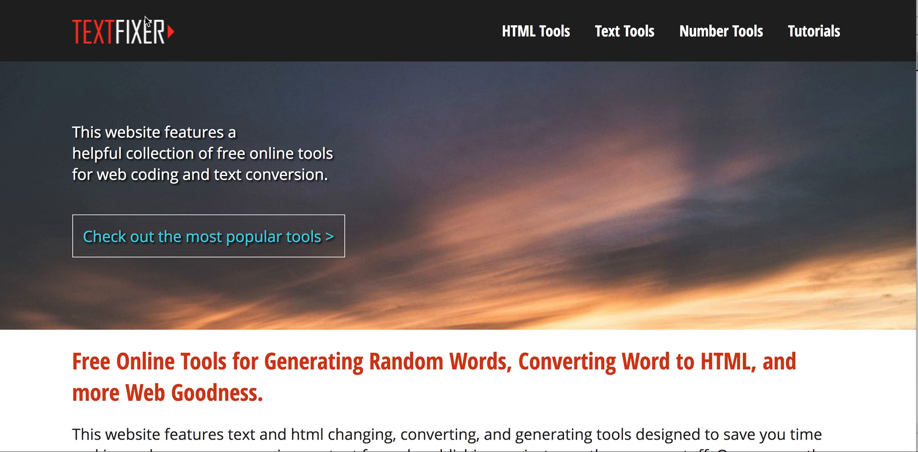
{"action": "left_click", "coordinate": [616, 39]}
{"action": "scroll", "coordinate": [457, 151], "scroll_direction": "down", "scroll_amount": 5}
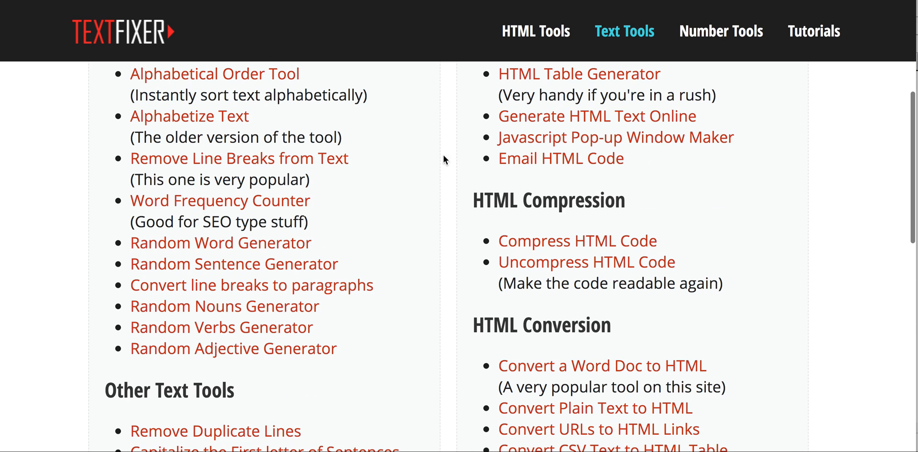
{"action": "scroll", "coordinate": [267, 248], "scroll_direction": "up", "scroll_amount": 1}
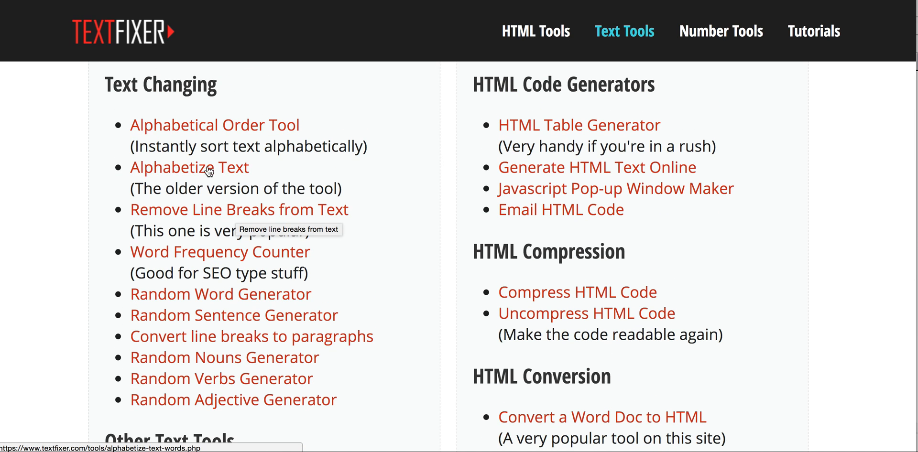
{"action": "left_click", "coordinate": [208, 211]}
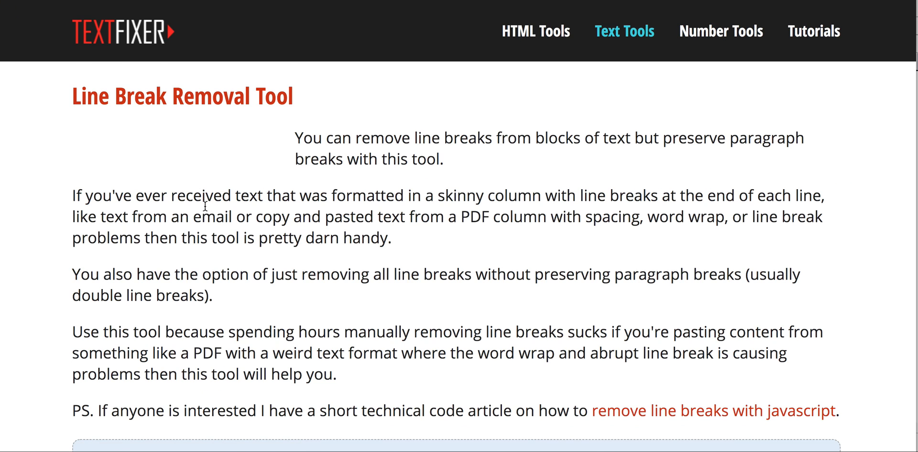
Step: Paste the subtitle text into the tool and remove both its line breaks and paragraph breaks
{"action": "scroll", "coordinate": [228, 267], "scroll_direction": "down", "scroll_amount": 5}
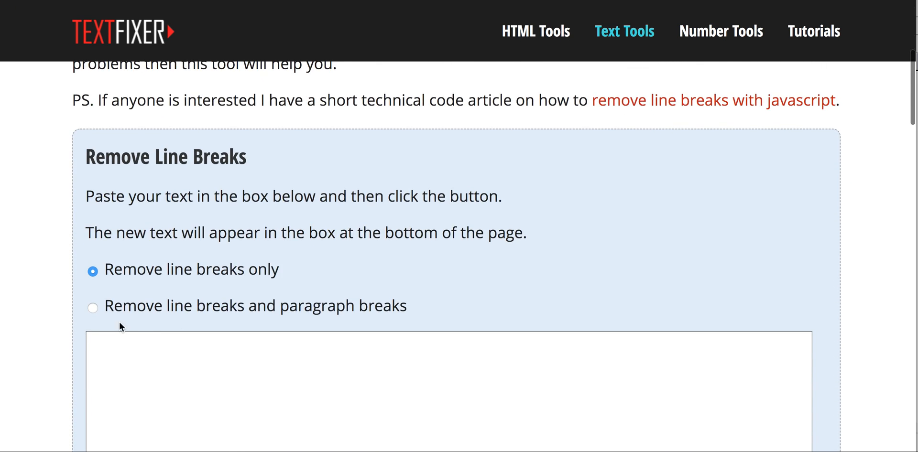
{"action": "left_click", "coordinate": [92, 307]}
{"action": "scroll", "coordinate": [229, 272], "scroll_direction": "down", "scroll_amount": 2}
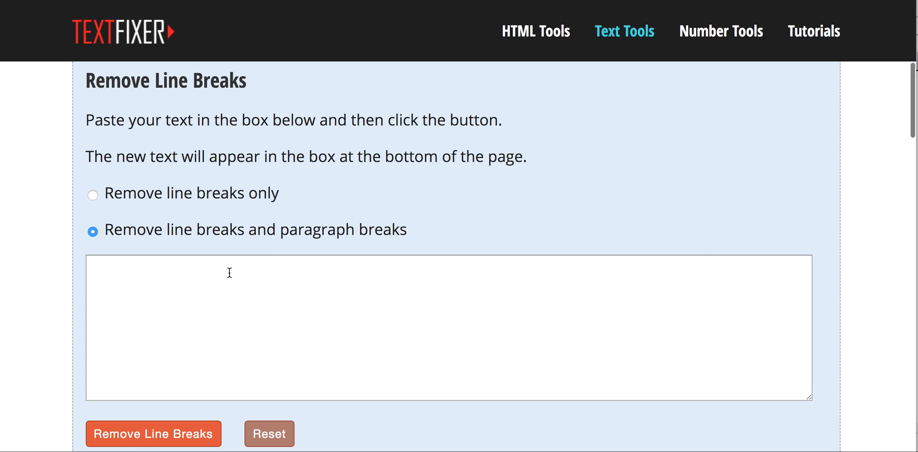
{"action": "left_click", "coordinate": [213, 296]}
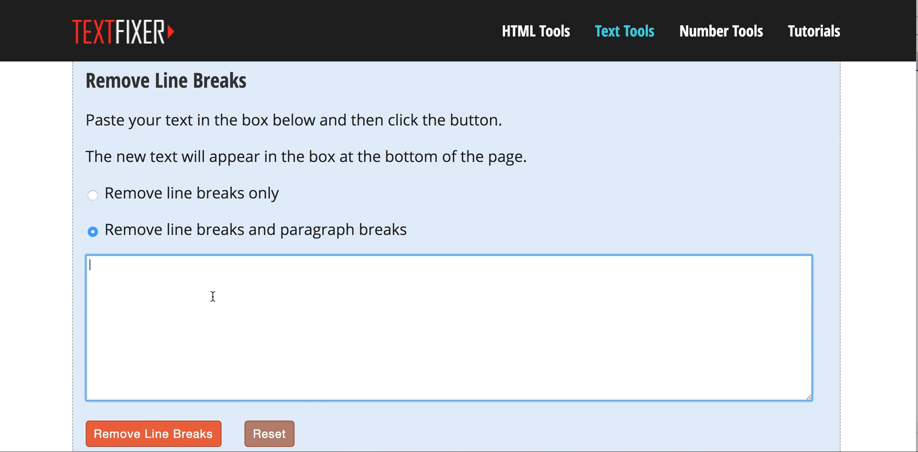
{"action": "key", "text": "ctrl+v"}
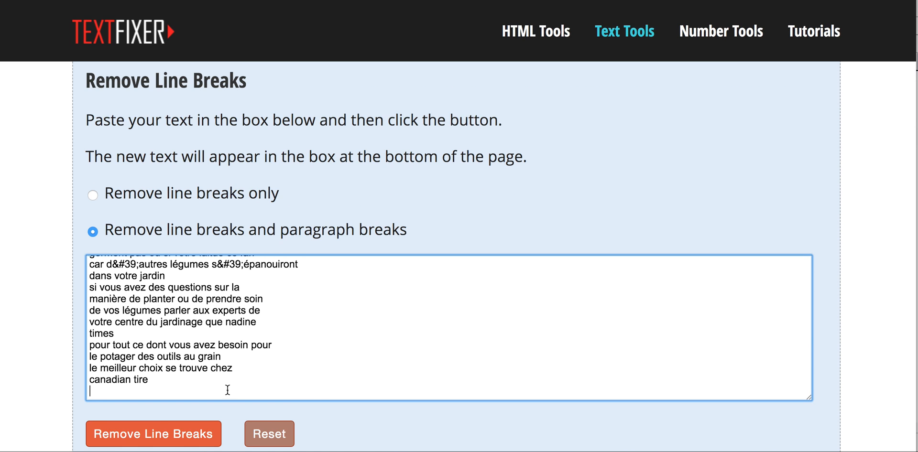
{"action": "left_click", "coordinate": [185, 443]}
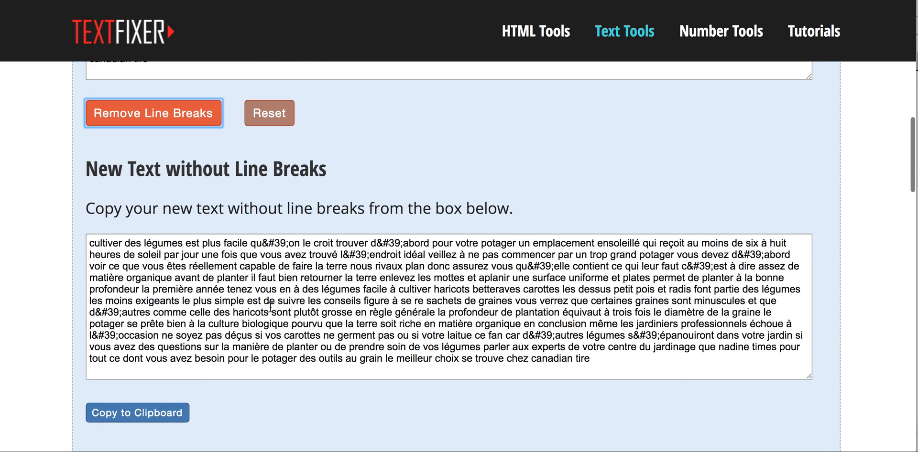
Step: Select the entire resulting text without line breaks
{"action": "left_click", "coordinate": [279, 298]}
{"action": "scroll", "coordinate": [278, 298], "scroll_direction": "up", "scroll_amount": 1}
{"action": "scroll", "coordinate": [279, 299], "scroll_direction": "down", "scroll_amount": 1}
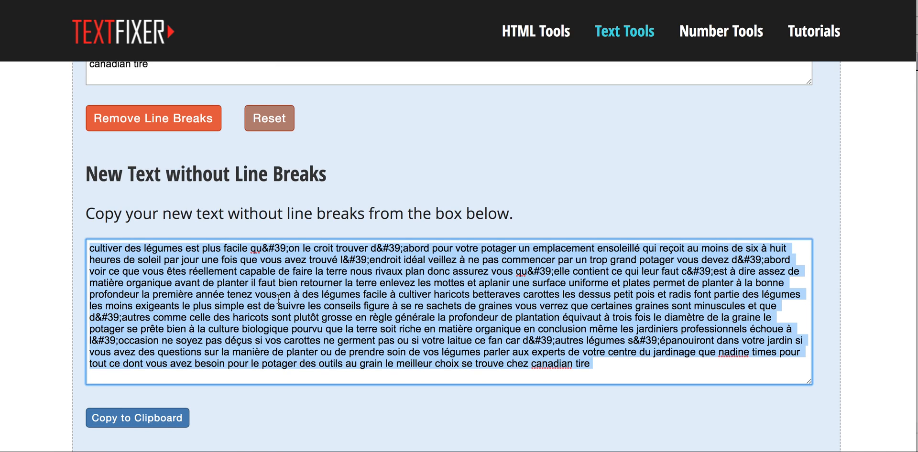
Step: Switch to Pages and review the formatted vegetable garden article with its photo
{"action": "key", "text": "super+Tab"}
{"action": "key", "text": "super+Tab"}
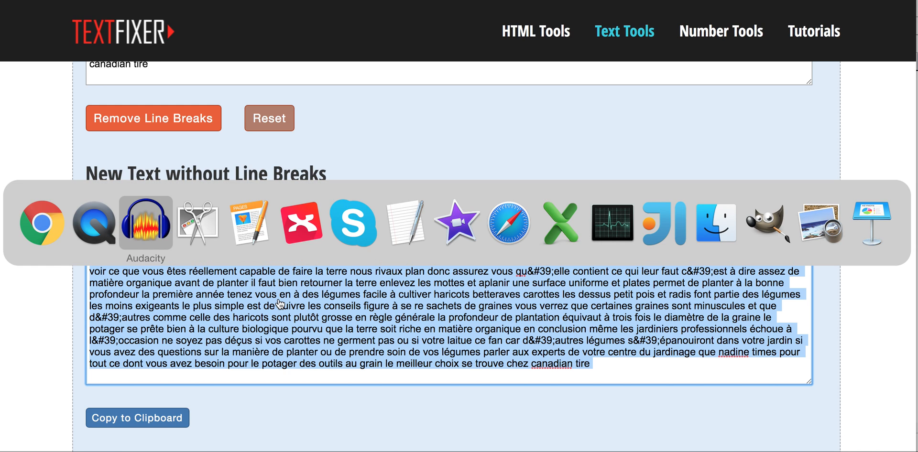
{"action": "key", "text": "super+Tab"}
{"action": "key", "text": "super+Tab"}
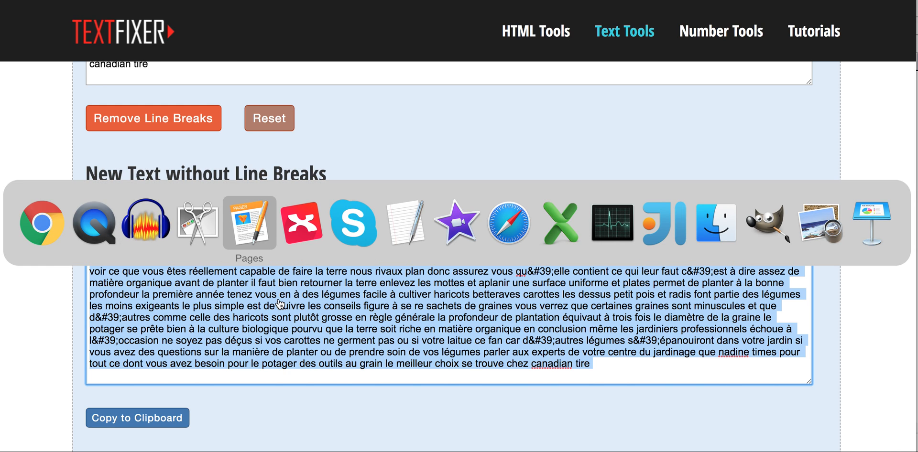
{"action": "scroll", "coordinate": [279, 299], "scroll_direction": "up", "scroll_amount": 2}
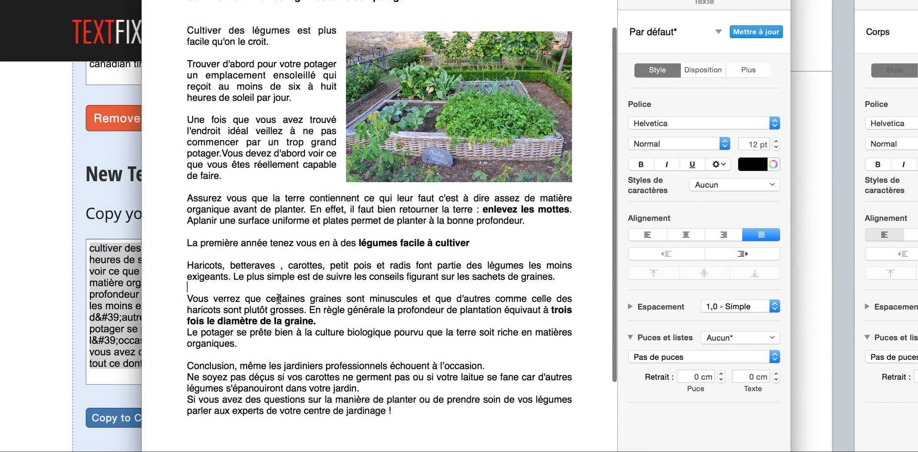
Step: Return to Chrome and examine the Google Images search for "potager" and its reuse-rights filter
{"action": "key", "text": "super+Tab"}
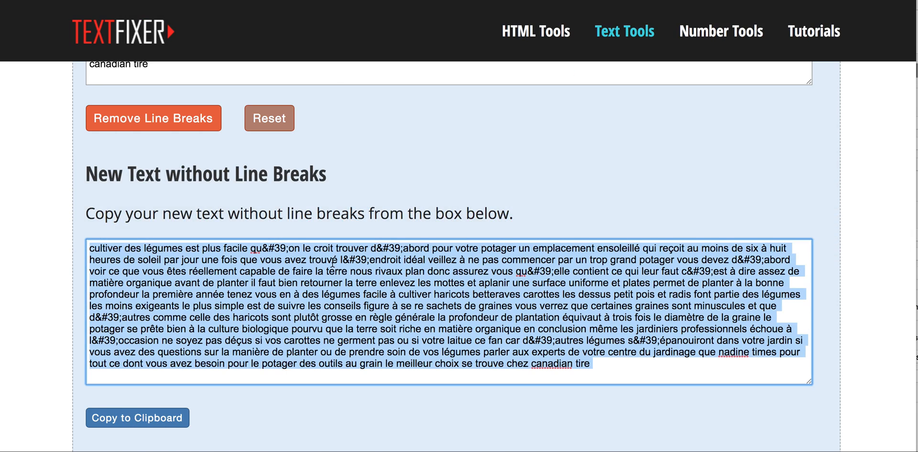
{"action": "scroll", "coordinate": [281, 304], "scroll_direction": "up", "scroll_amount": 1}
{"action": "key", "text": "ctrl+Tab"}
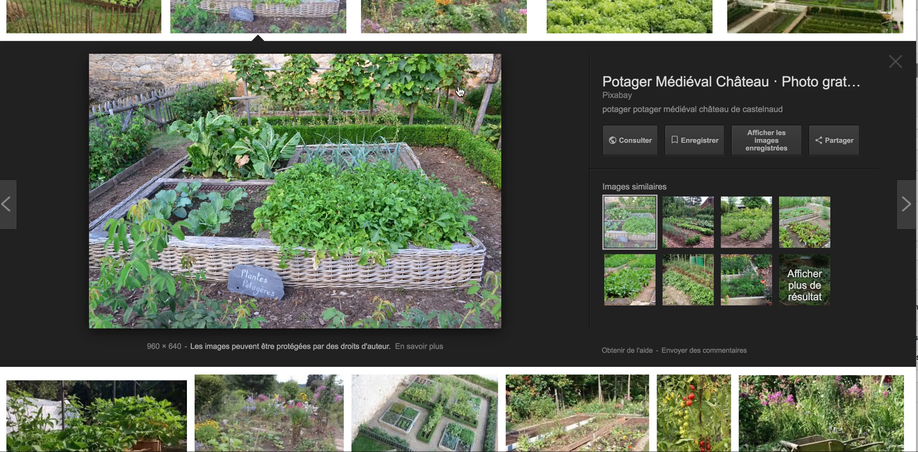
{"action": "scroll", "coordinate": [419, 175], "scroll_direction": "up", "scroll_amount": 8}
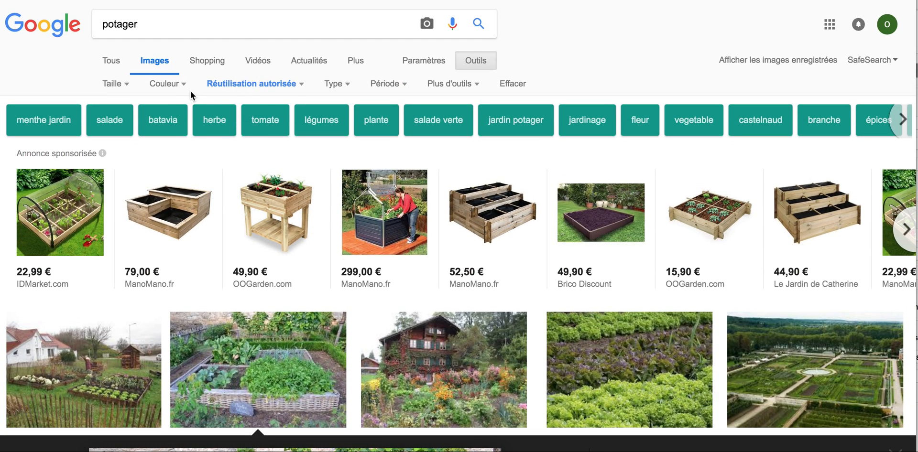
Step: View the selected garden photo's preview, switch to Pages and review the article from its title to the conclusion, including the photo and bold passages
{"action": "scroll", "coordinate": [242, 190], "scroll_direction": "down", "scroll_amount": 3}
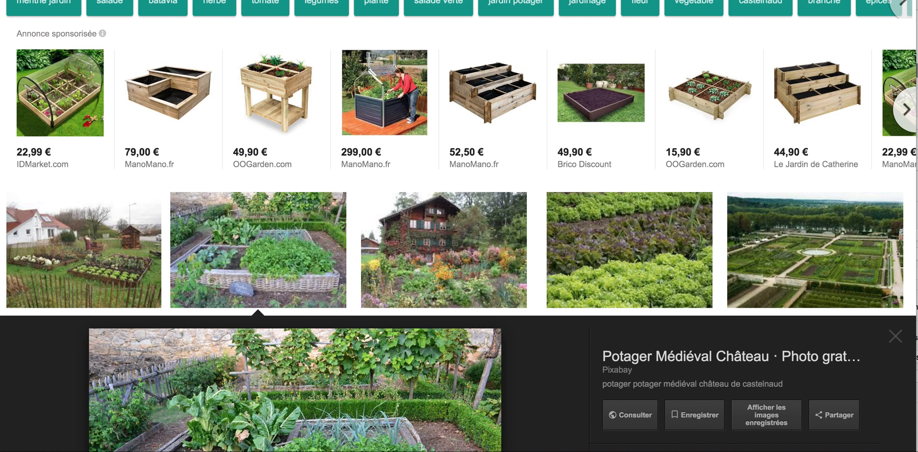
{"action": "key", "text": "super+Tab"}
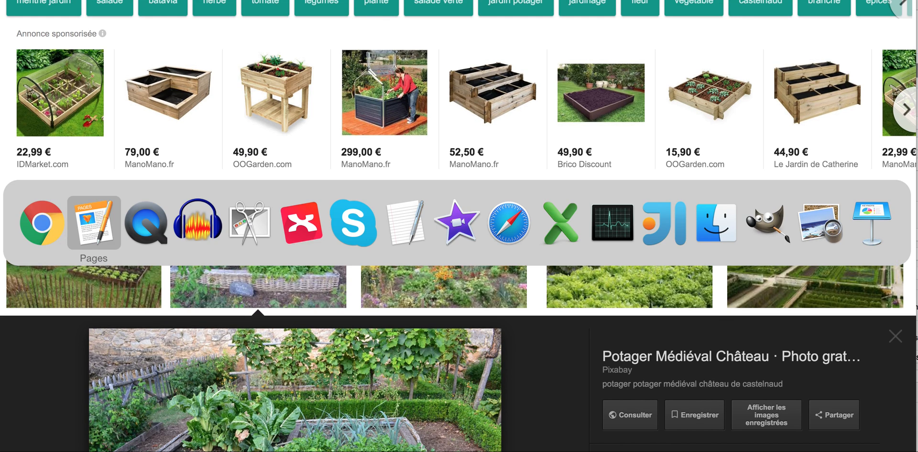
{"action": "scroll", "coordinate": [393, 170], "scroll_direction": "up", "scroll_amount": 2}
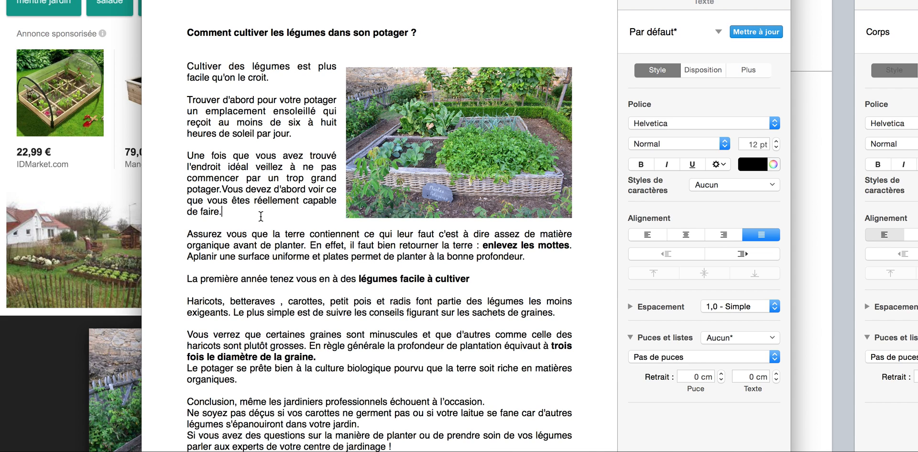
{"action": "scroll", "coordinate": [395, 340], "scroll_direction": "down", "scroll_amount": 2}
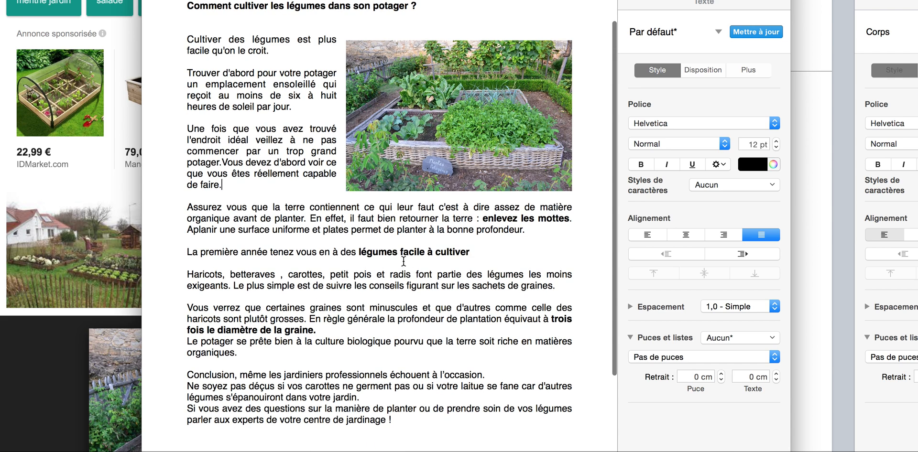
{"action": "scroll", "coordinate": [392, 303], "scroll_direction": "down", "scroll_amount": 2}
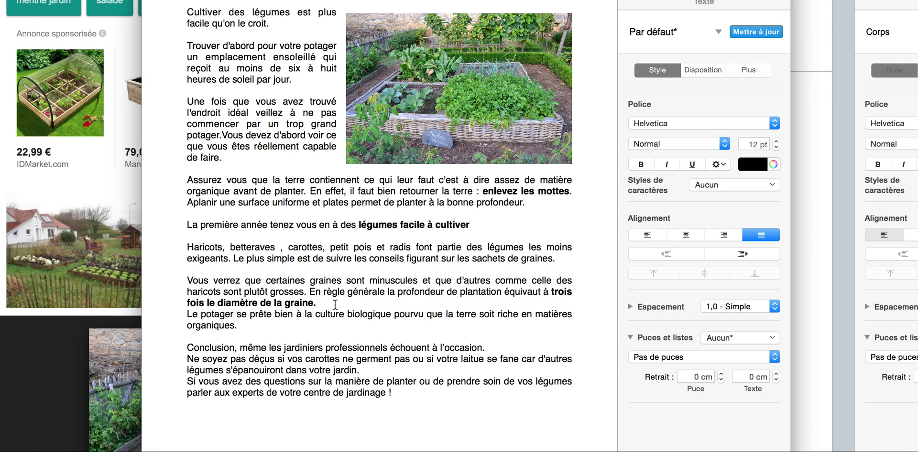
{"action": "scroll", "coordinate": [335, 305], "scroll_direction": "up", "scroll_amount": 3}
{"action": "scroll", "coordinate": [335, 305], "scroll_direction": "down", "scroll_amount": 2}
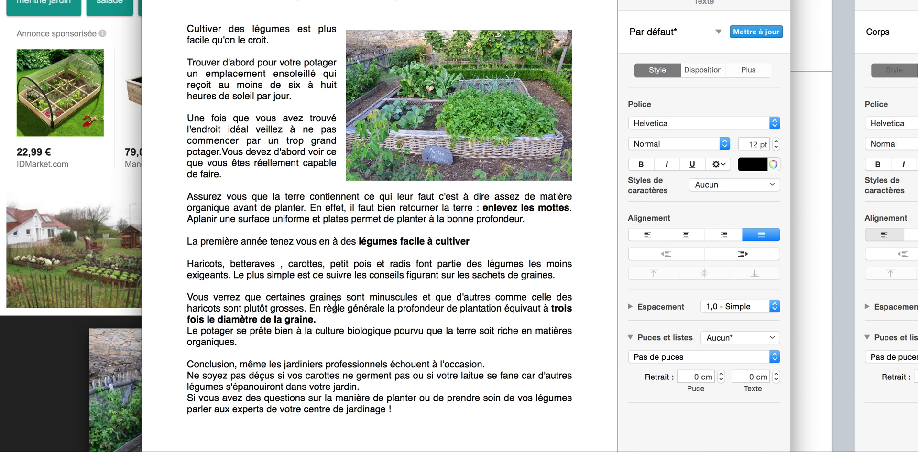
{"action": "scroll", "coordinate": [335, 305], "scroll_direction": "up", "scroll_amount": 2}
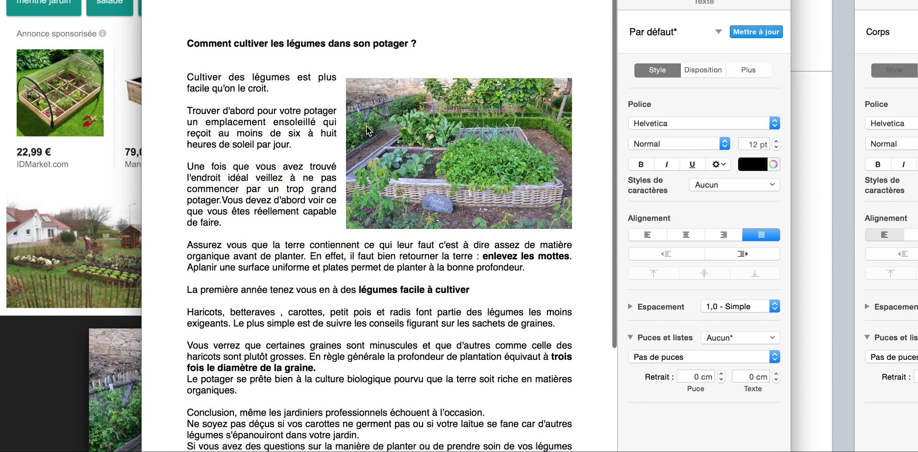
{"action": "scroll", "coordinate": [416, 281], "scroll_direction": "down", "scroll_amount": 1}
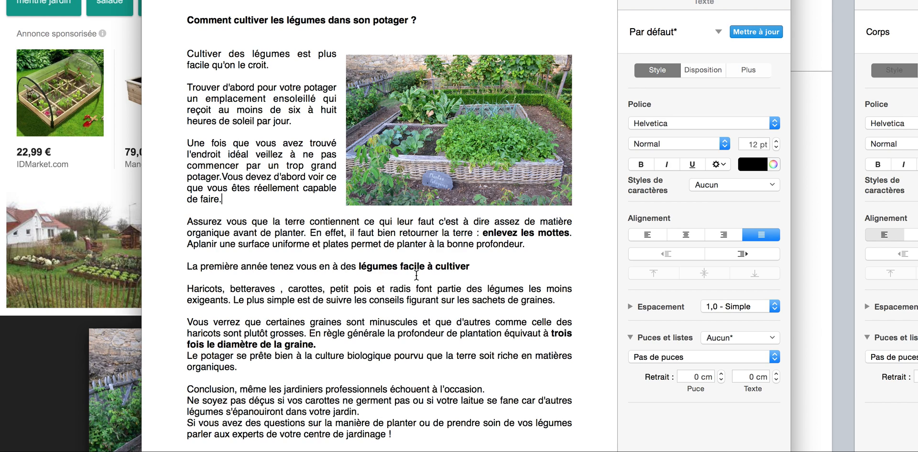
{"action": "scroll", "coordinate": [416, 276], "scroll_direction": "down", "scroll_amount": 1}
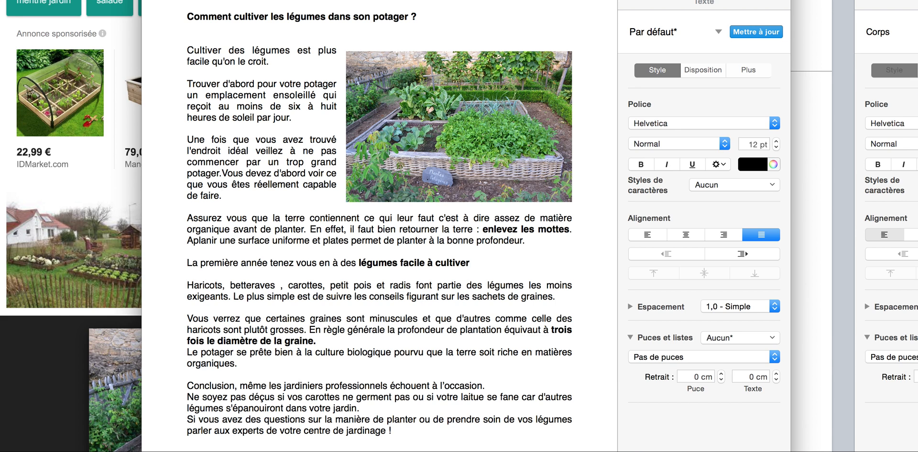
{"action": "key", "text": "super+Tab"}
{"action": "key", "text": "super+Tab"}
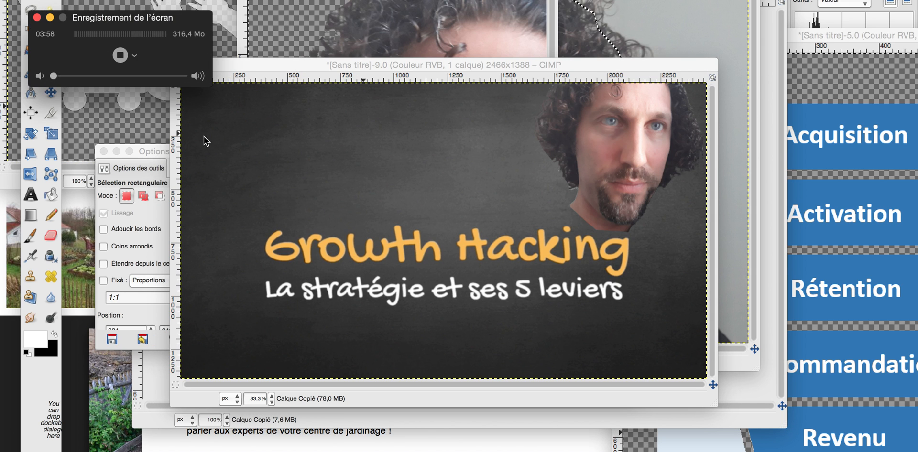